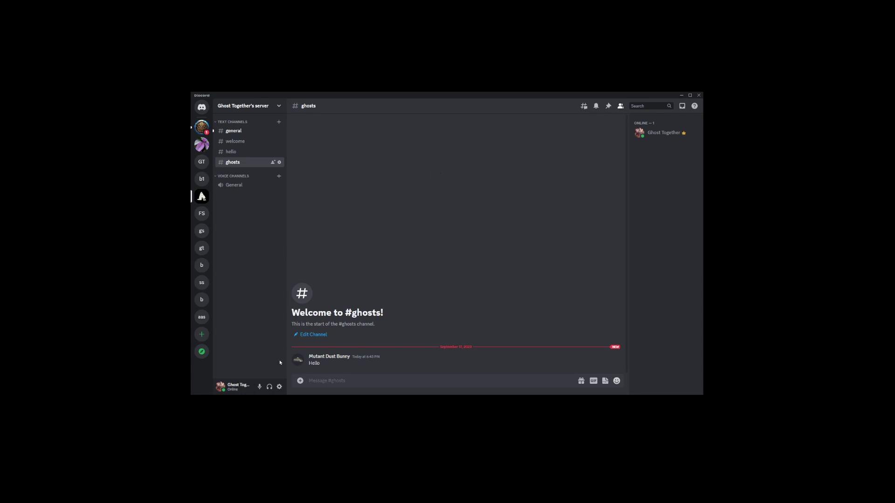
Step: From user settings, open Edit User Profile to reach the avatar image picker
{"action": "left_click", "coordinate": [280, 387]}
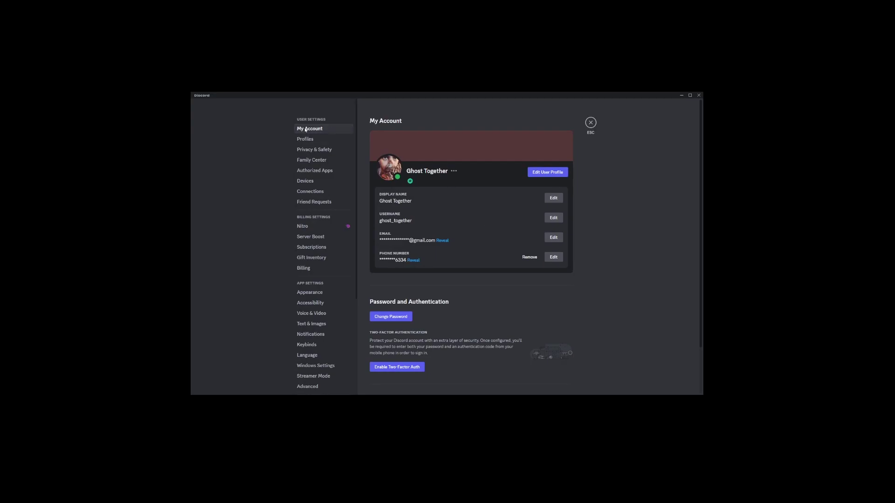
{"action": "left_click", "coordinate": [545, 172]}
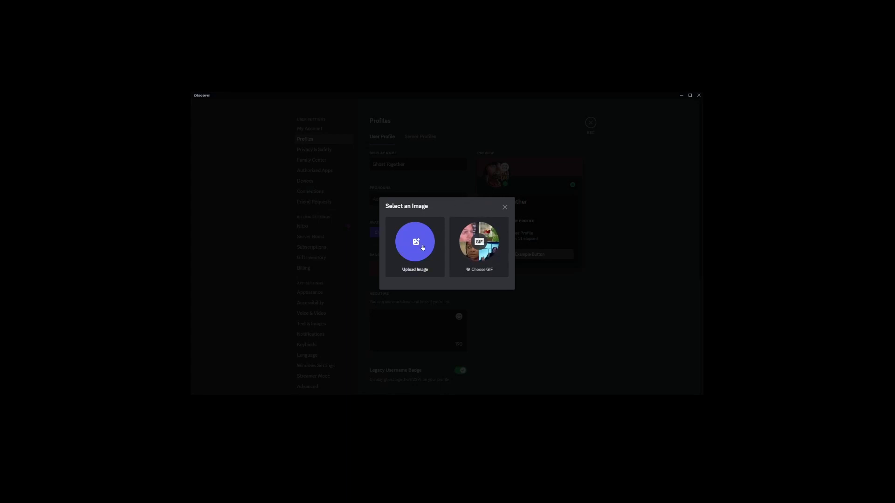
Step: Browse the Choose GIF picker for the avatar, then close it without picking one
{"action": "left_click", "coordinate": [482, 246]}
{"action": "scroll", "coordinate": [455, 244], "scroll_direction": "down", "scroll_amount": 3}
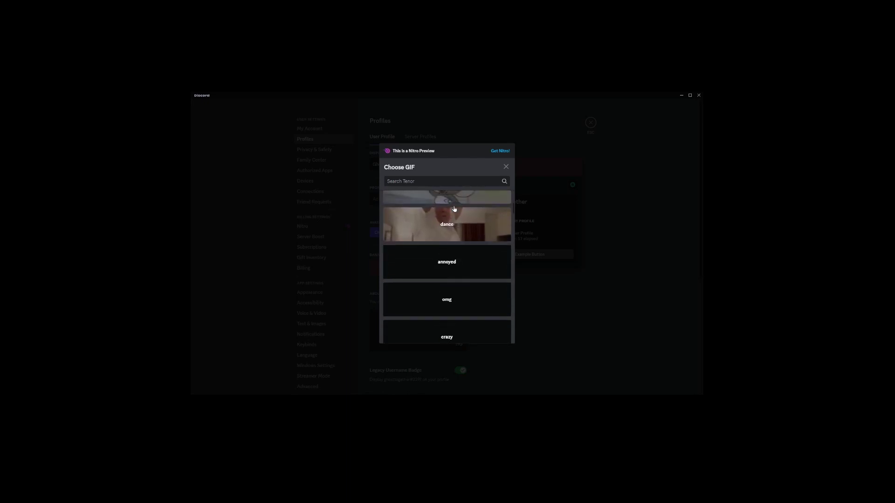
{"action": "scroll", "coordinate": [451, 258], "scroll_direction": "up", "scroll_amount": 3}
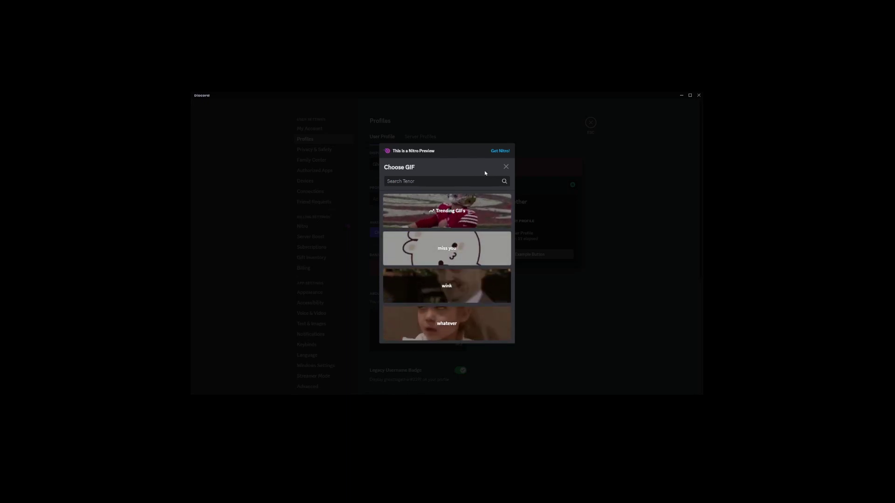
{"action": "left_click", "coordinate": [505, 167]}
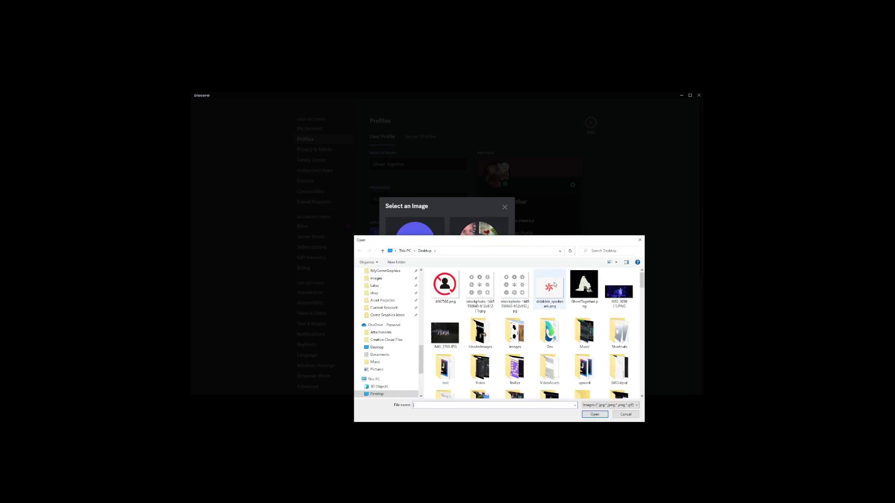
Step: Load GhostTogether.png, zoom it slightly within the crop circle, and apply it as the avatar
{"action": "double_click", "coordinate": [586, 288]}
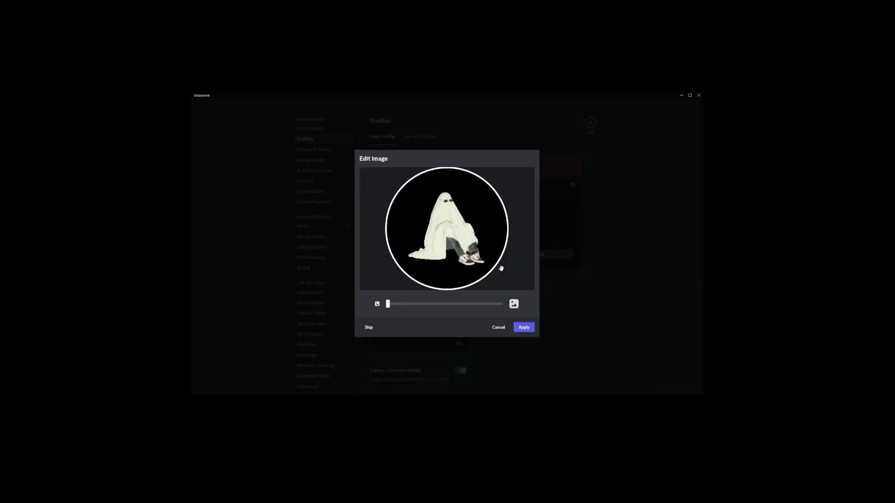
{"action": "mouse_move", "coordinate": [389, 304]}
{"action": "left_mouse_down"}
{"action": "mouse_move", "coordinate": [422, 304]}
{"action": "mouse_move", "coordinate": [388, 303]}
{"action": "left_mouse_up"}
{"action": "left_click", "coordinate": [524, 328]}
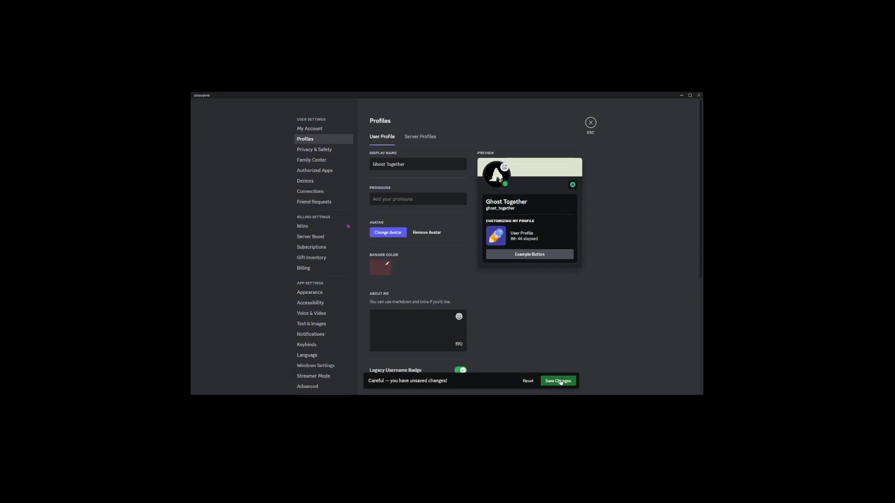
Step: Save the profile changes from the unsaved changes bar
{"action": "left_click", "coordinate": [558, 381]}
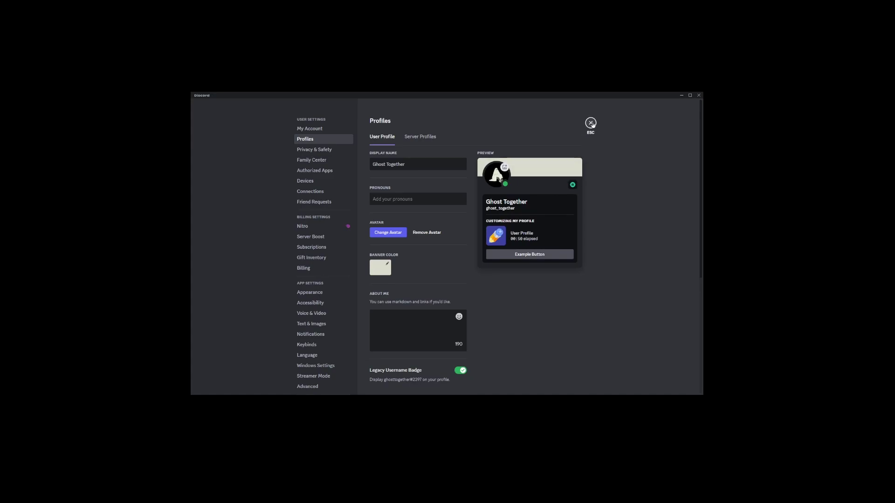
Step: Return to #ghosts, send a test message, and move the Discord window slightly lower
{"action": "left_click", "coordinate": [590, 122]}
{"action": "left_click", "coordinate": [419, 382]}
{"action": "type", "text": "heheheheh"}
{"action": "key", "text": "Return"}
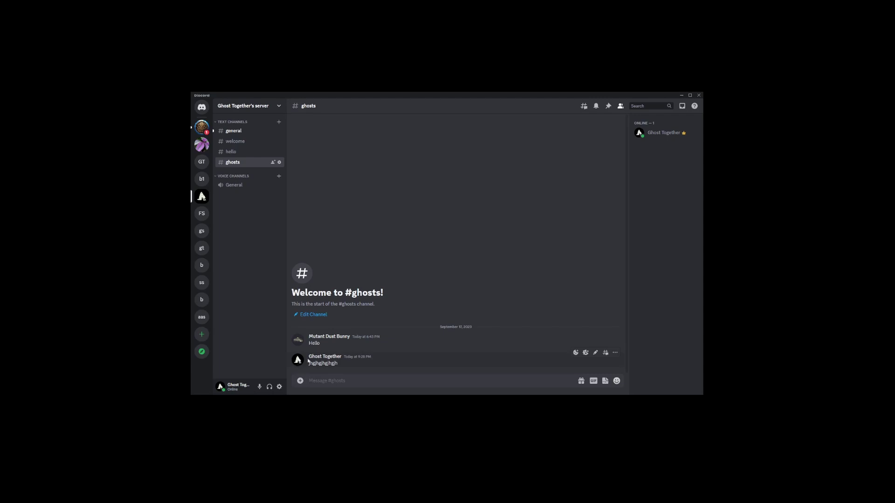
{"action": "mouse_move", "coordinate": [444, 340]}
{"action": "left_click_drag", "start_coordinate": [521, 96], "coordinate": [520, 108]}
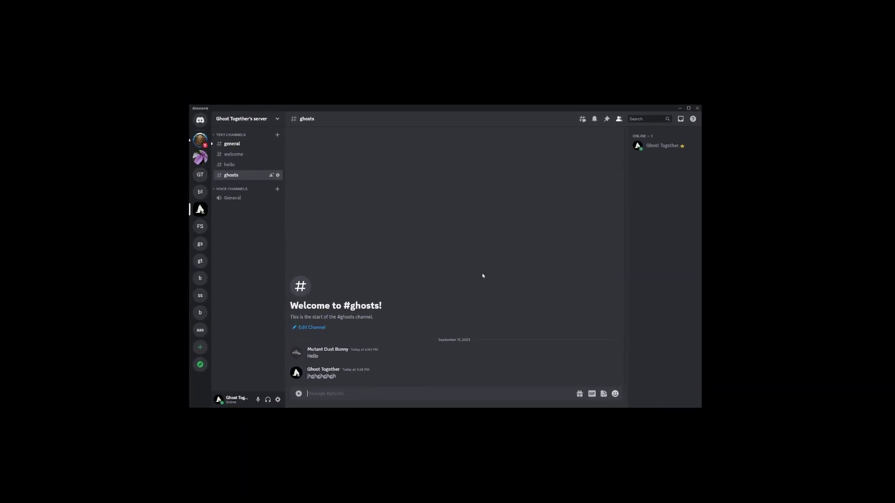